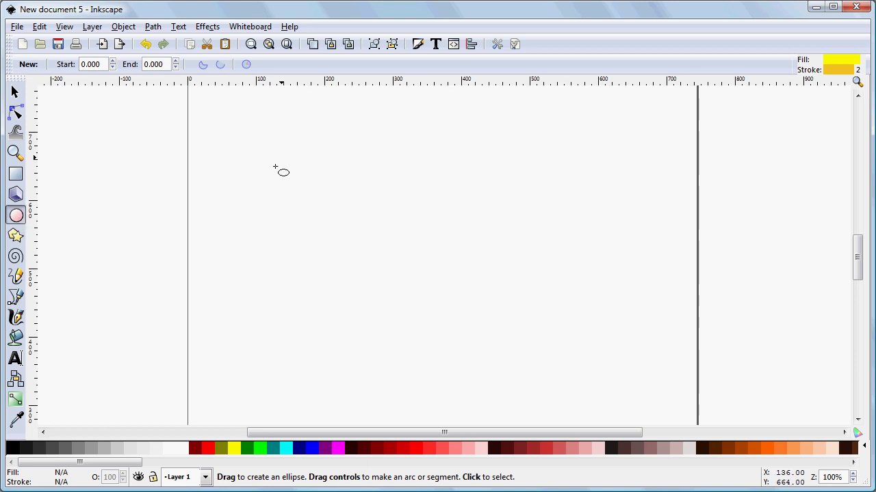
Draw a tall ellipse and give it a blur of 2 in Fill and Stroke.
left_click_drag(257, 165, 319, 348)
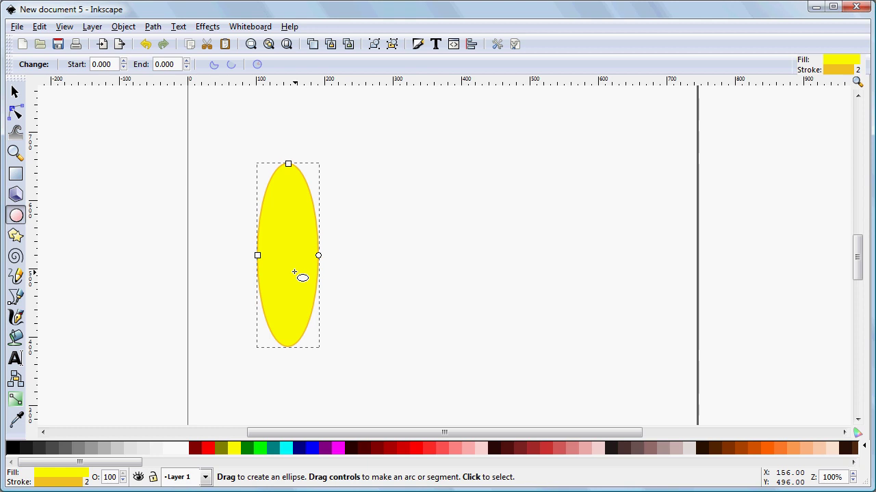
key("ctrl")
key("shift")
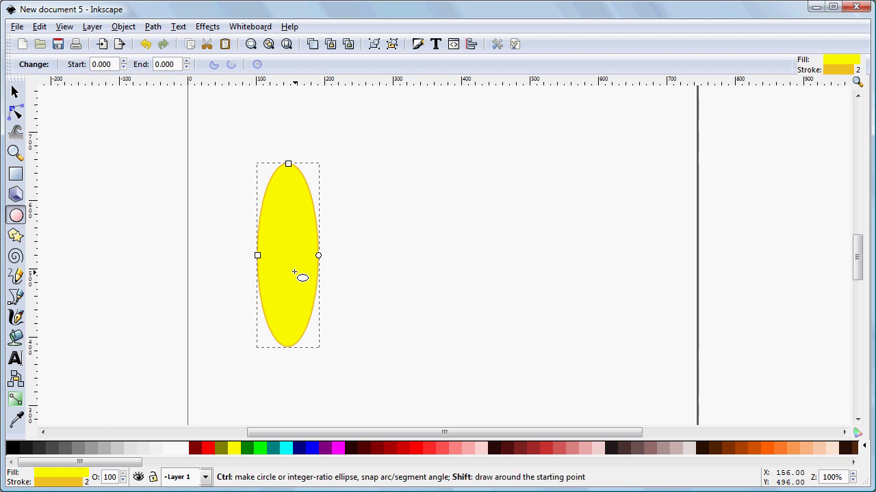
key("ctrl+shift+f")
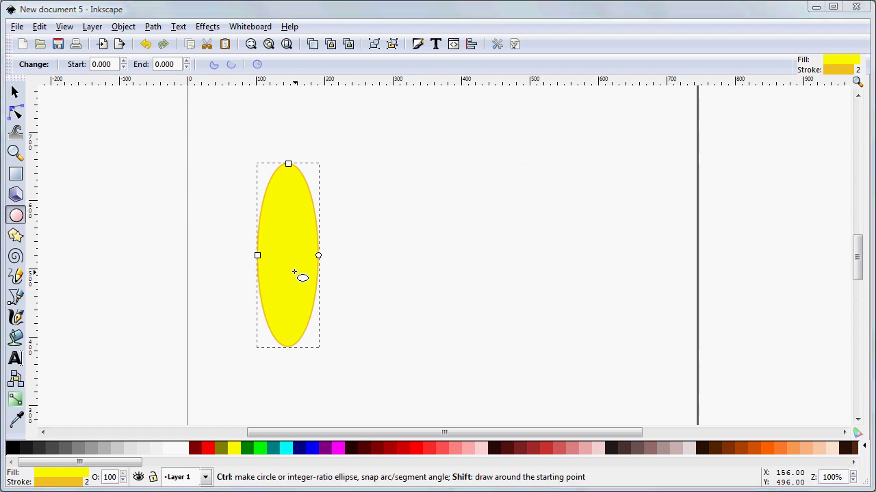
left_click_drag(472, 176, 481, 107)
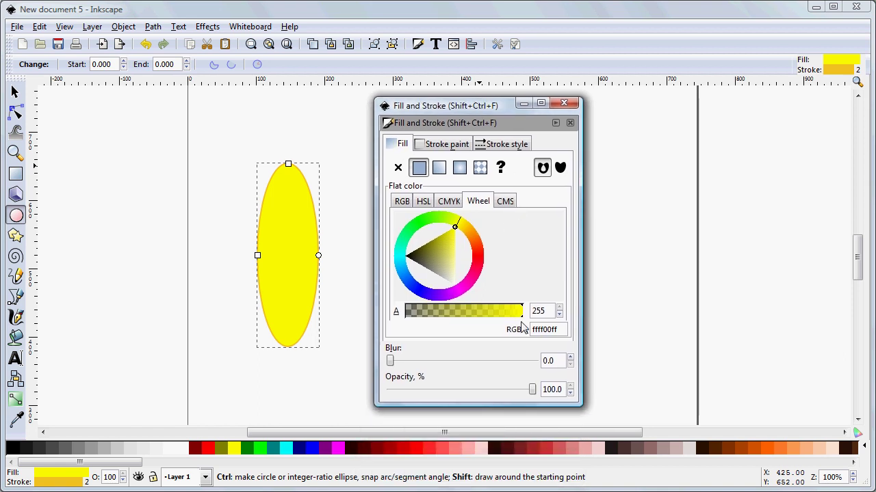
left_click_drag(551, 356, 532, 365)
type("2")
key("Return")
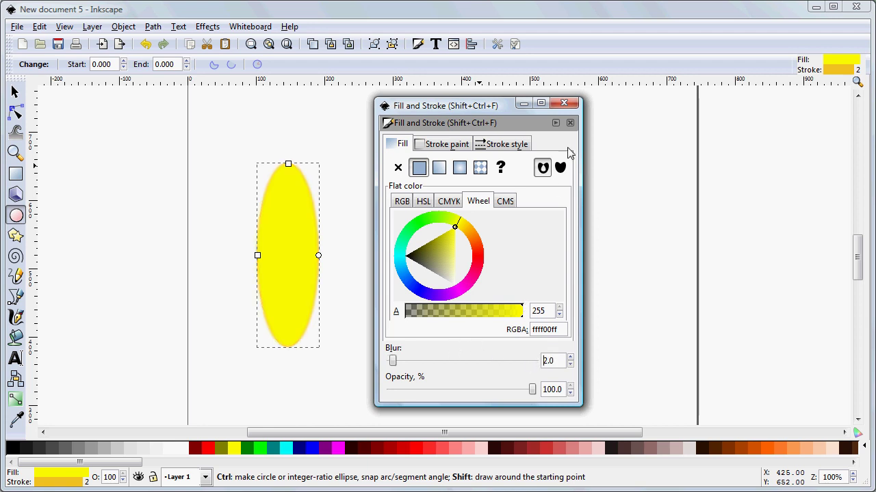
Close Fill and Stroke and convert the ellipse to a path.
left_click(563, 103)
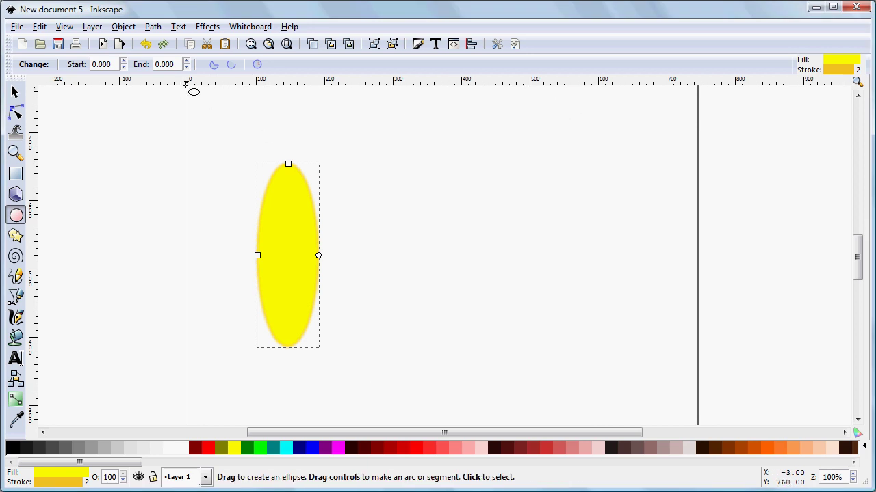
left_click(152, 27)
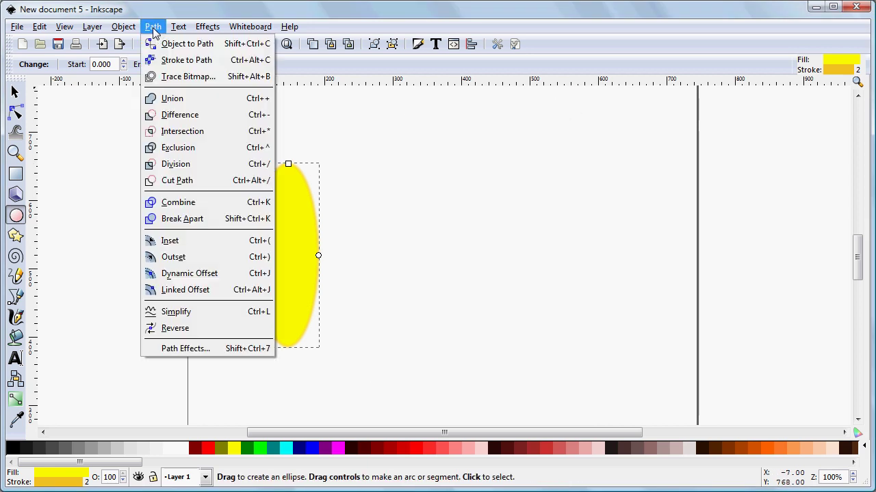
left_click(163, 41)
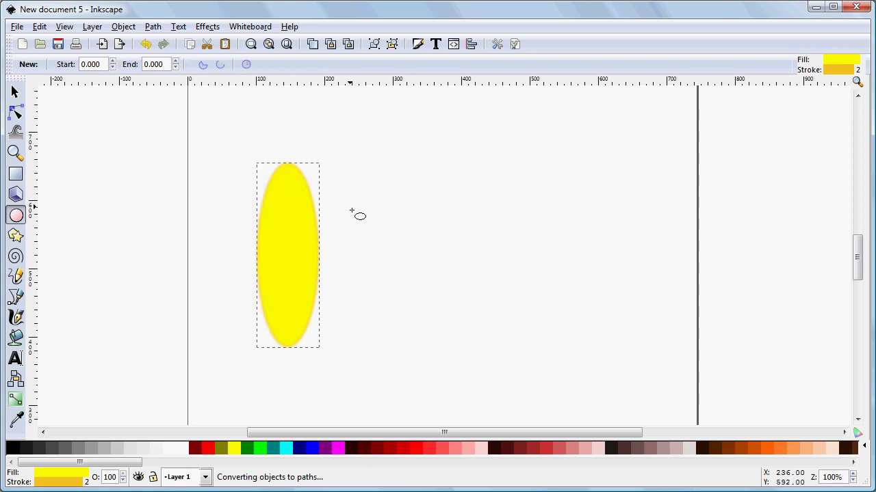
Raise the side nodes to a horizontal guide and pull the bottom node down to form a petal.
left_click(16, 112)
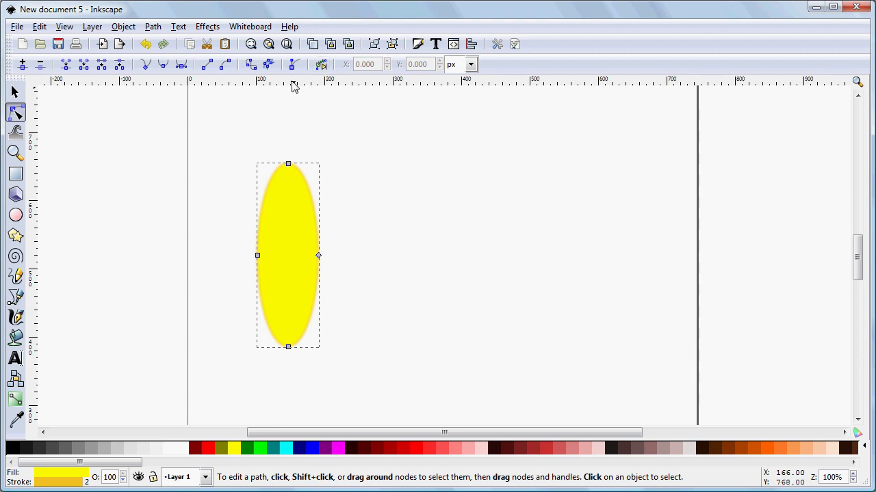
left_click_drag(292, 84, 294, 227)
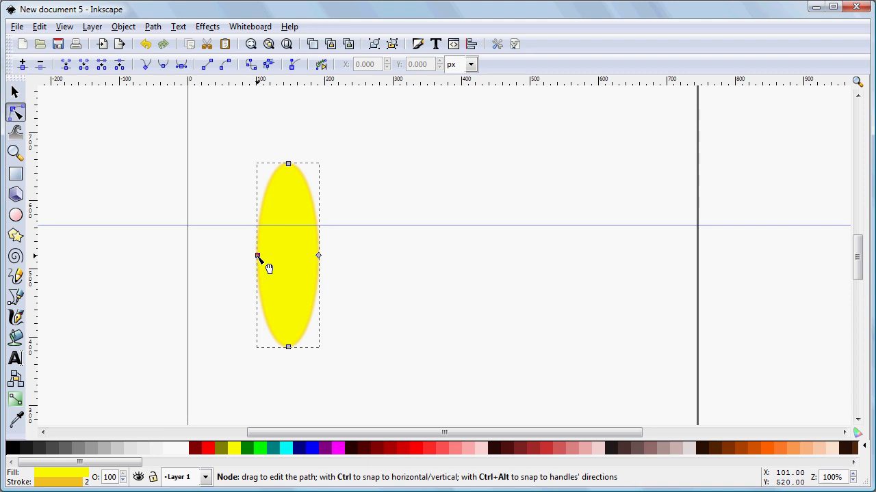
key("ctrl")
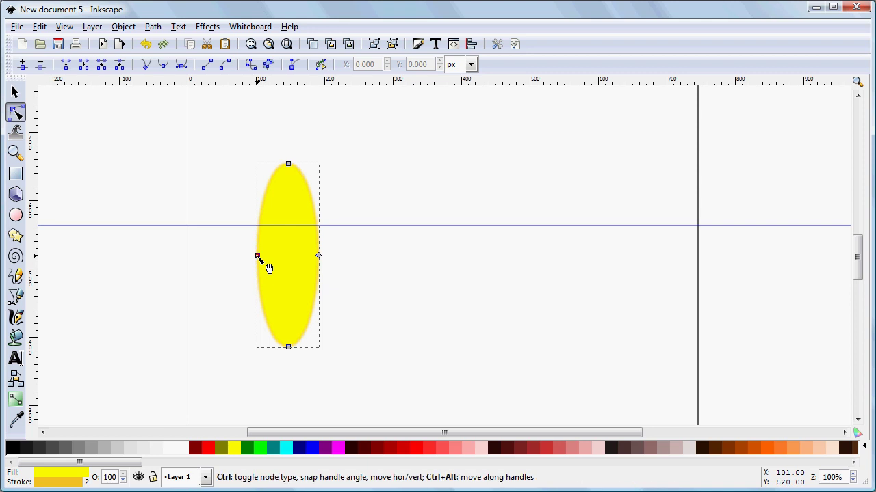
left_click_drag(257, 256, 258, 226)
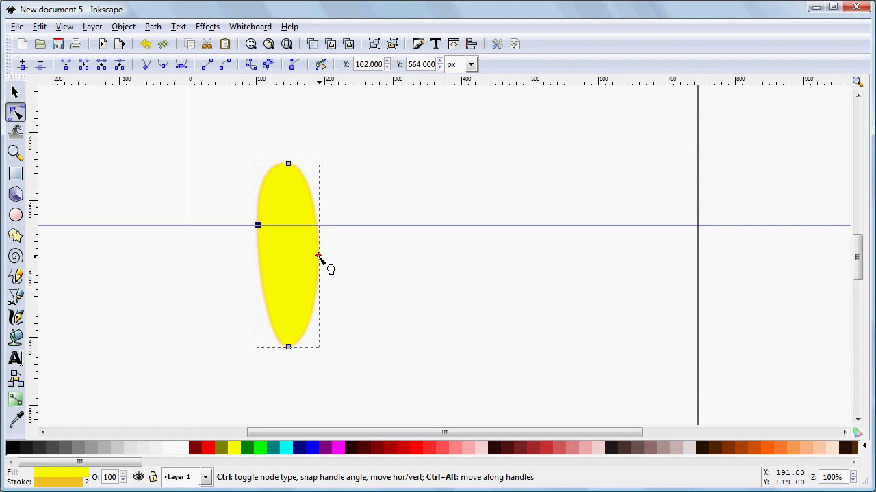
left_click_drag(318, 255, 319, 227)
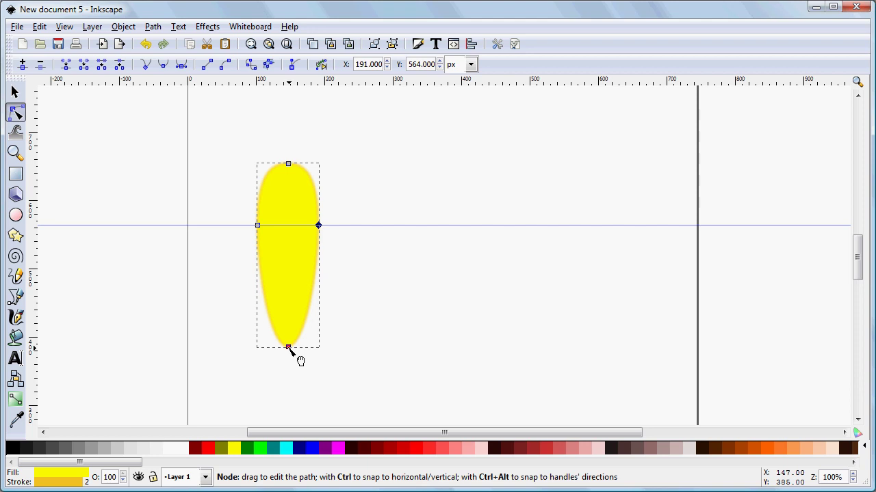
left_click_drag(287, 349, 289, 362)
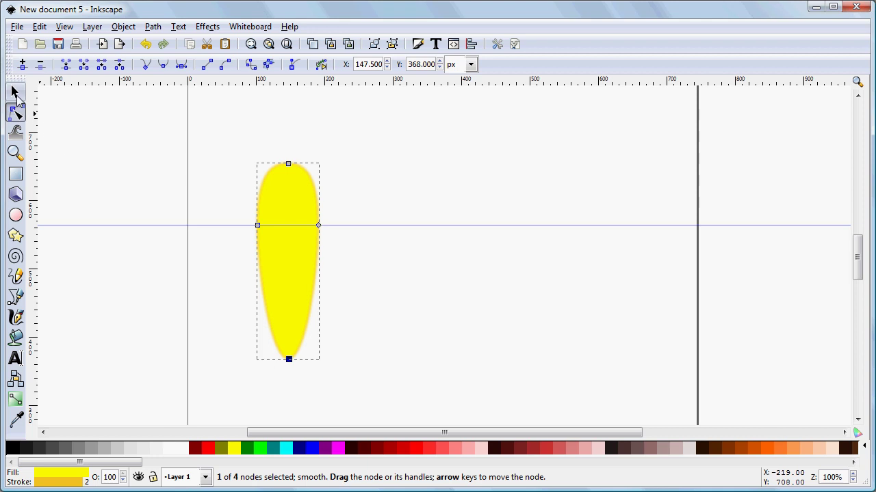
Bring up the petal's rotate handles, try a counter-clockwise rotation, and undo it.
left_click(15, 92)
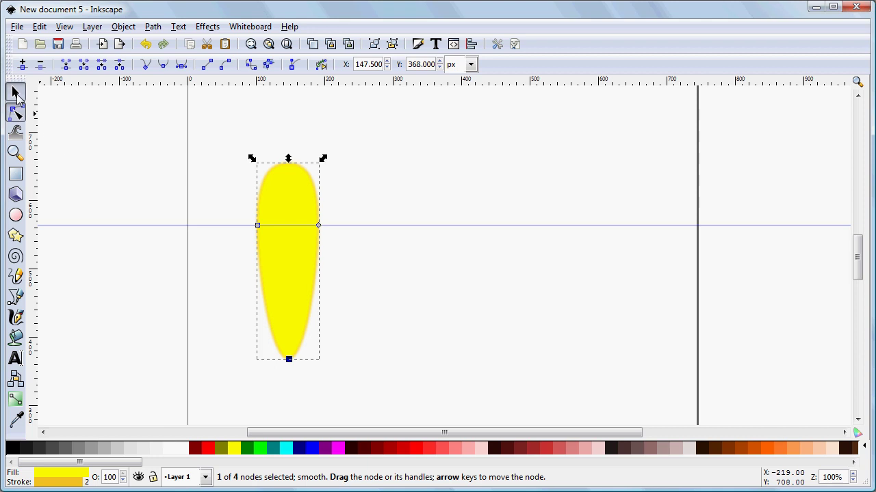
left_click(286, 255)
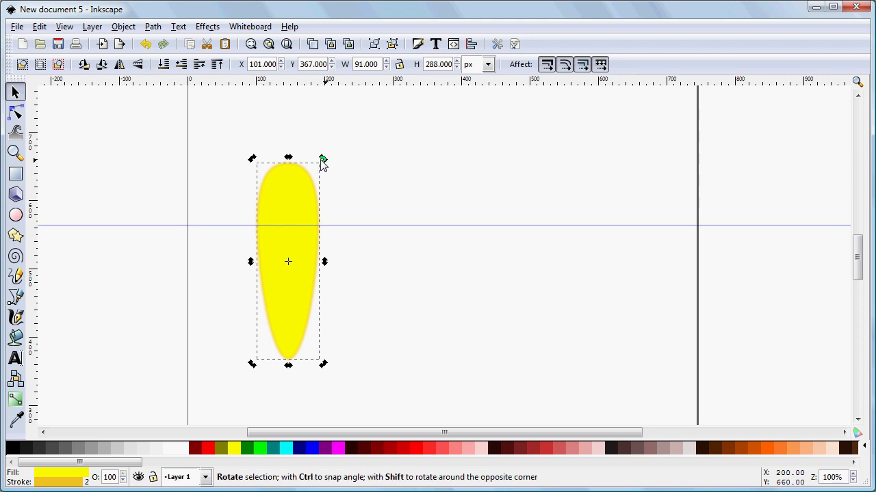
left_click_drag(323, 162, 245, 173)
left_click(295, 258)
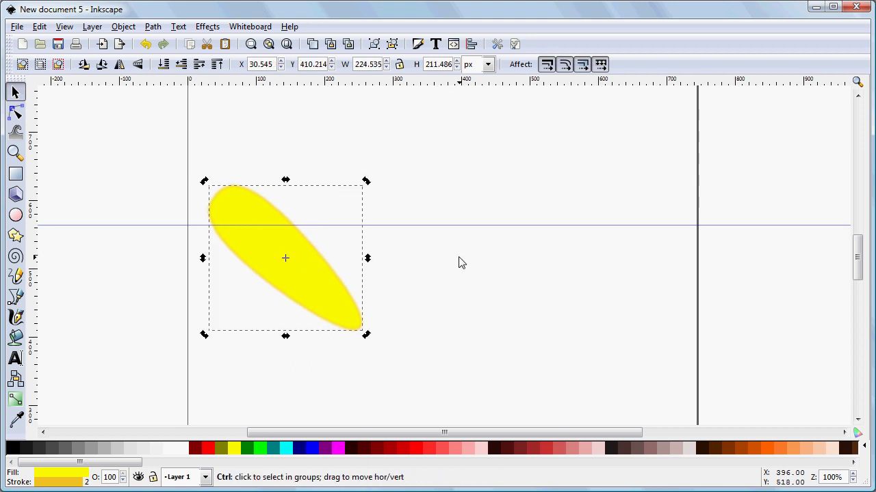
key("ctrl+z")
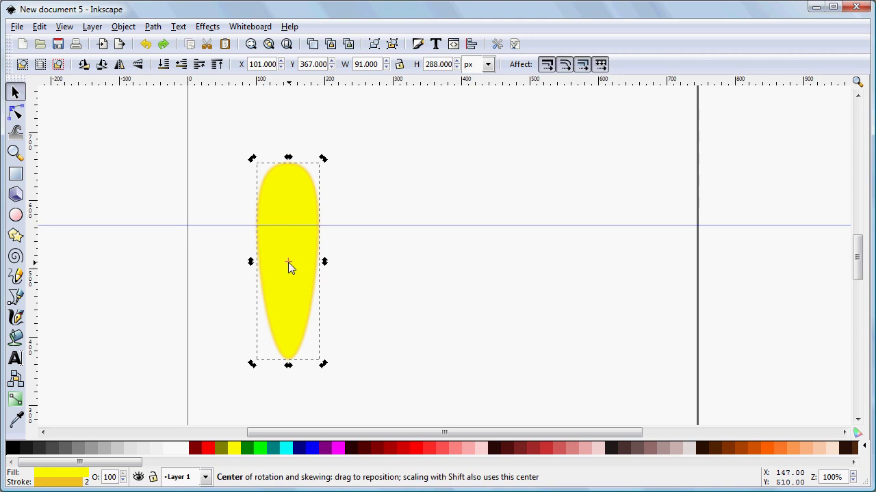
Move the rotation centre below the petal's bottom tip, undoing each test rotation.
left_click_drag(287, 262, 289, 361)
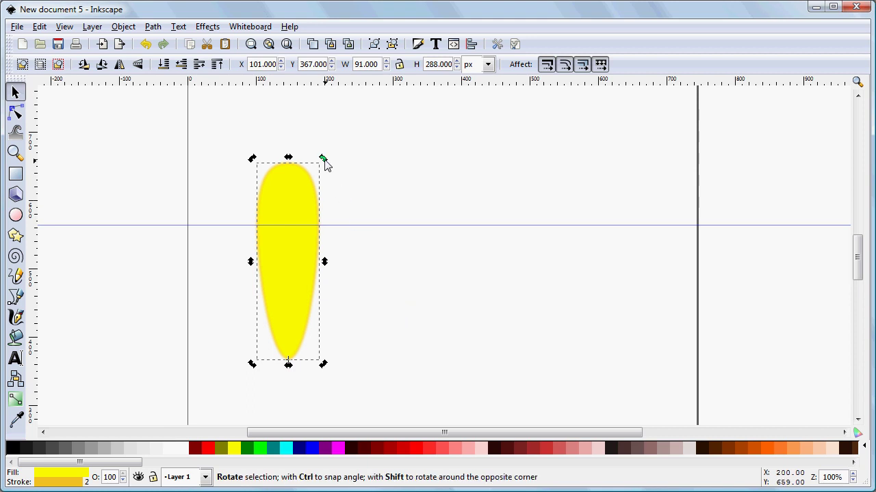
left_click_drag(323, 161, 254, 173)
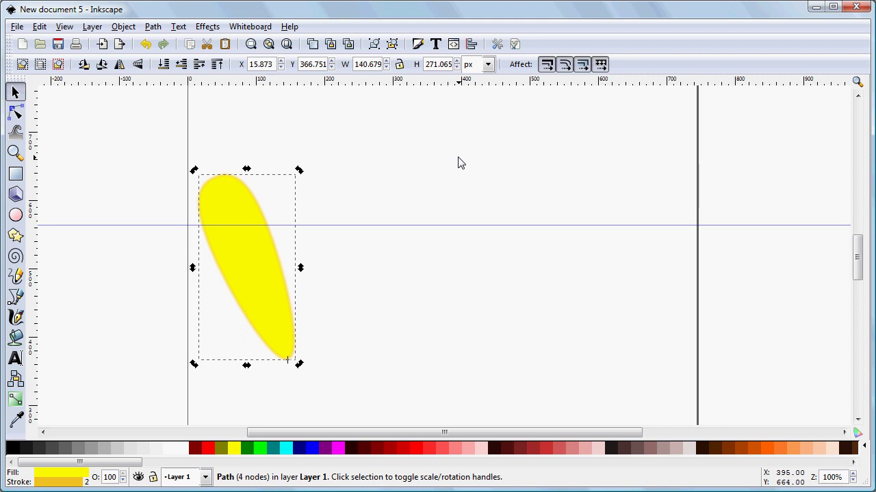
key("ctrl+z")
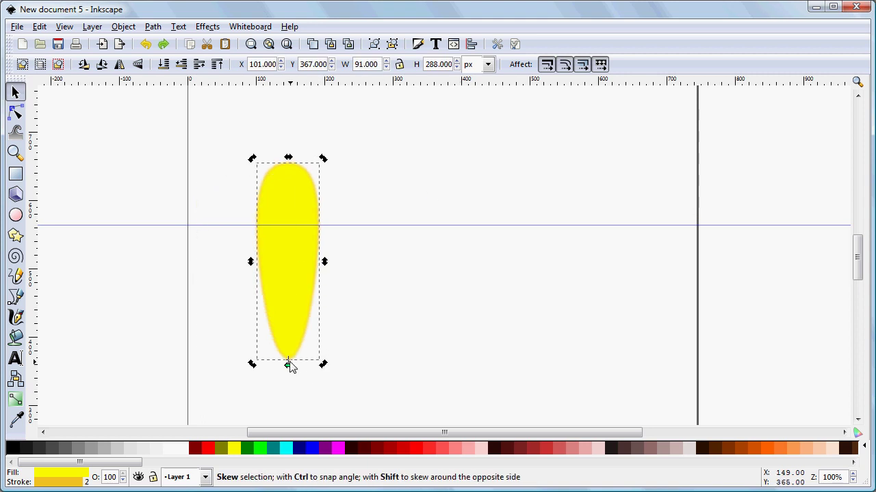
left_click_drag(288, 362, 288, 402)
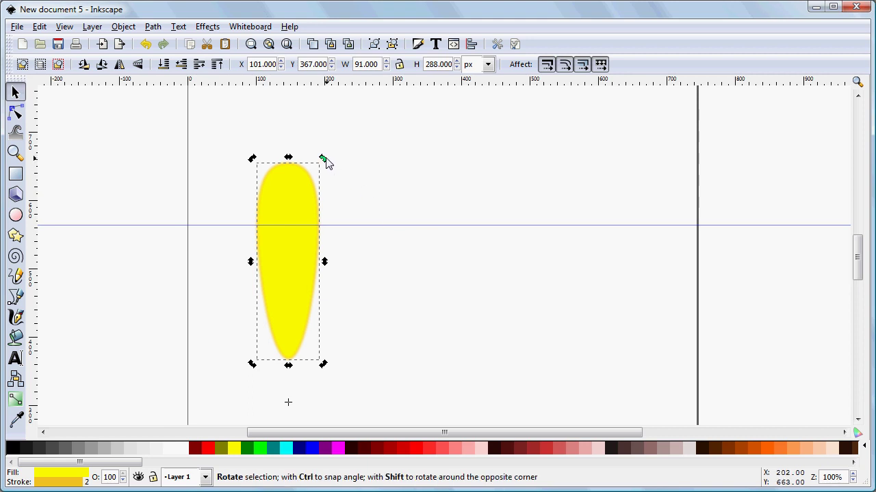
left_click_drag(325, 160, 268, 161)
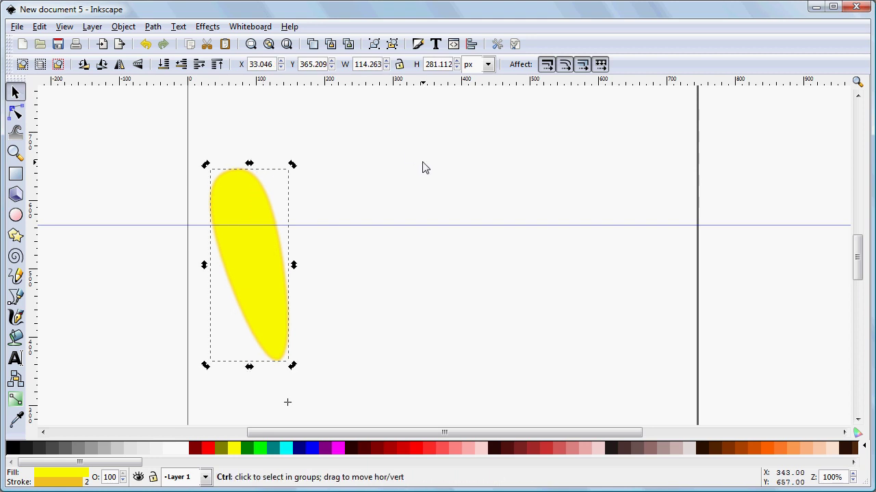
key("ctrl+z")
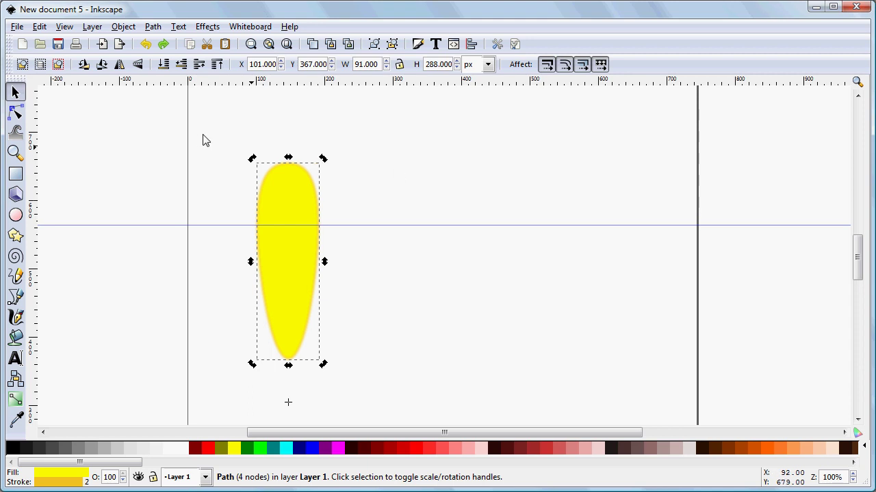
Open Edit > Clone > Create Tiled Clones and set it to 1 row by 20 columns.
left_click(40, 28)
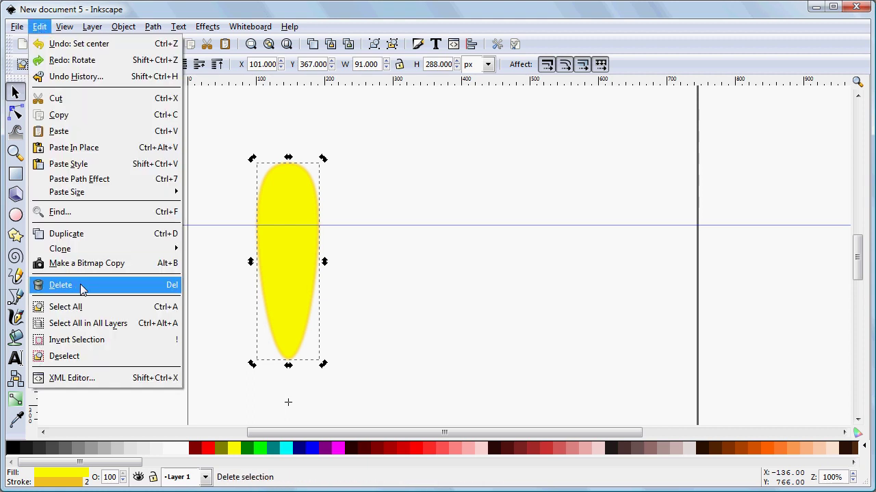
mouse_move(80, 256)
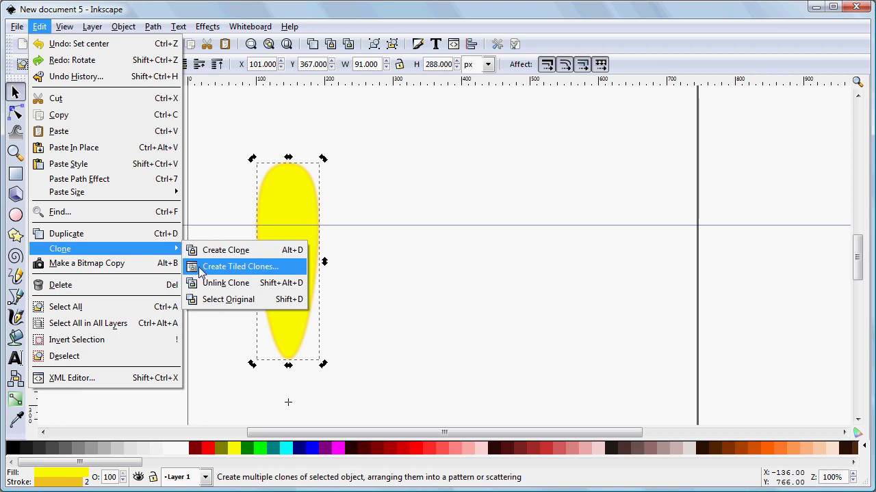
left_click(226, 267)
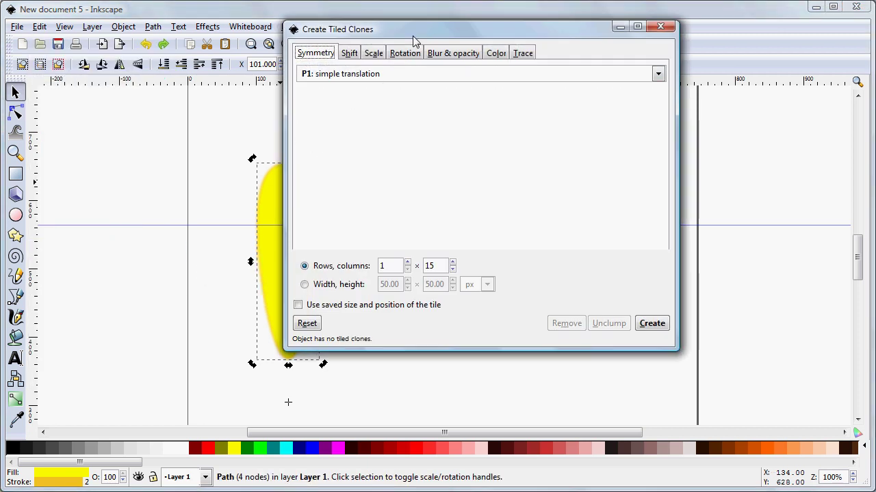
left_click_drag(414, 38, 532, 63)
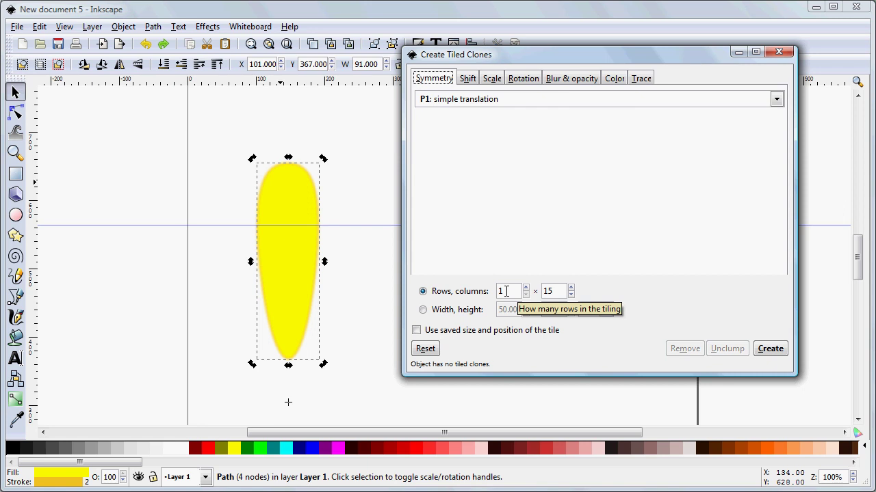
double_click(553, 291)
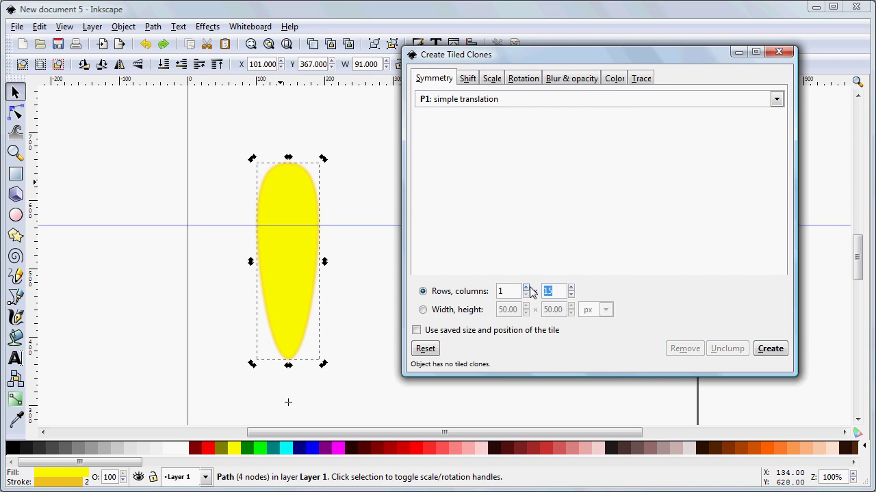
type("20")
Check the Shift and Scale tabs, then set the per-column rotation angle to 18°.
left_click(468, 78)
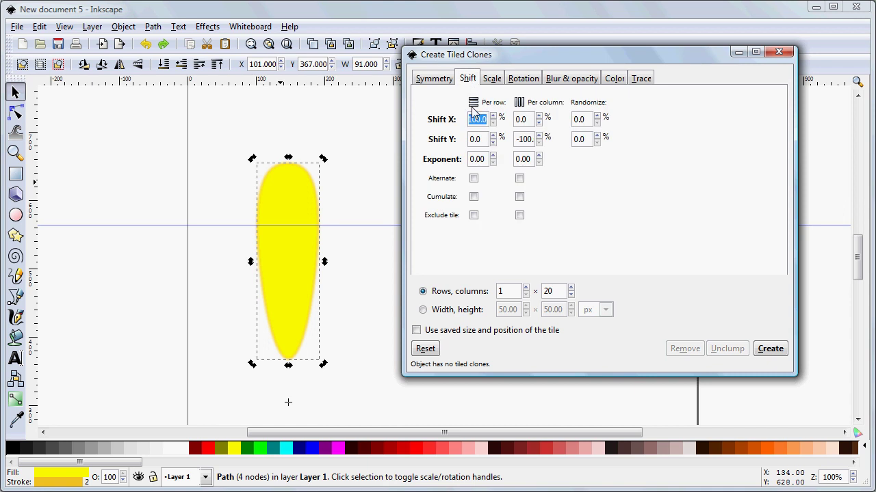
left_click(475, 118)
left_click(493, 79)
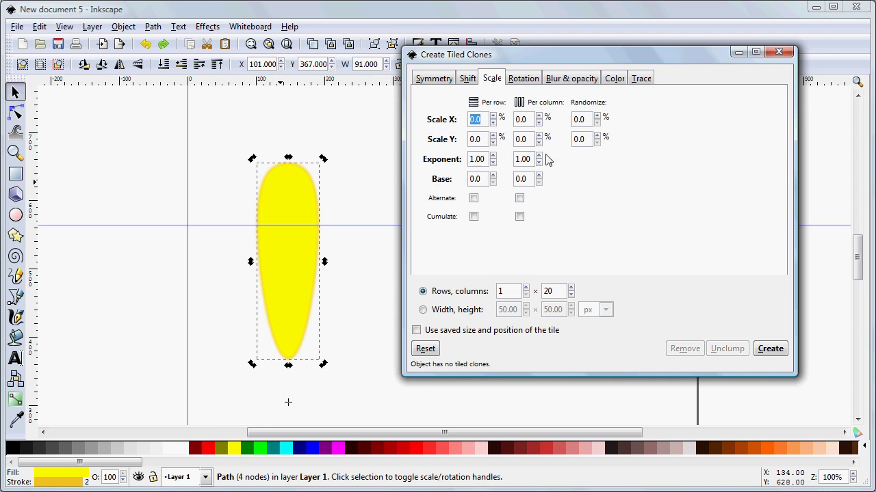
left_click(525, 81)
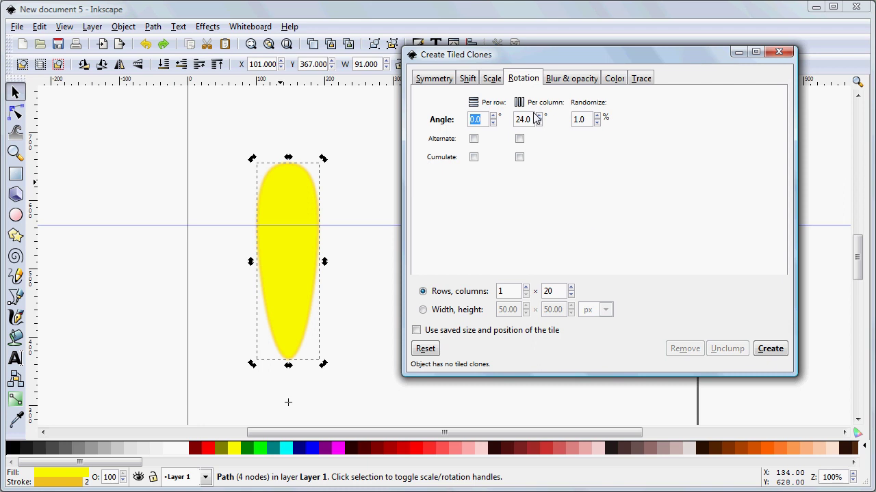
key("Tab")
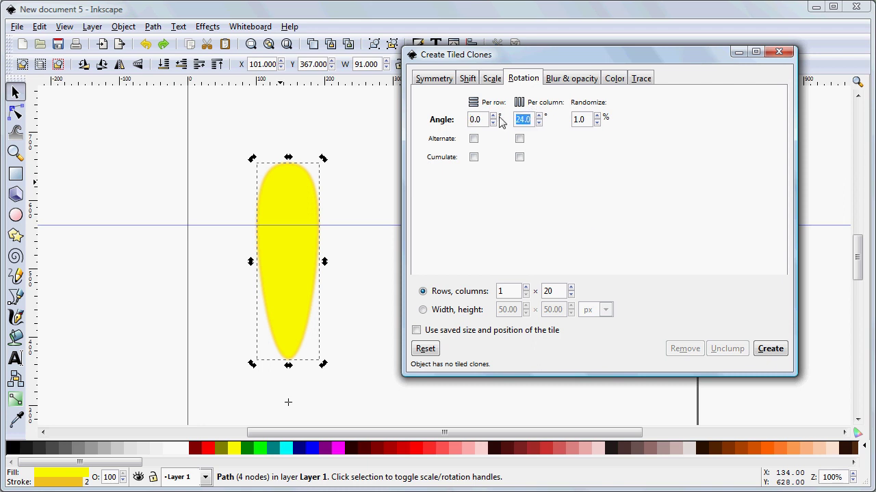
type("18")
Create the 20 petal clones, close the tiled clones dialog, and select the top clone.
left_click(766, 350)
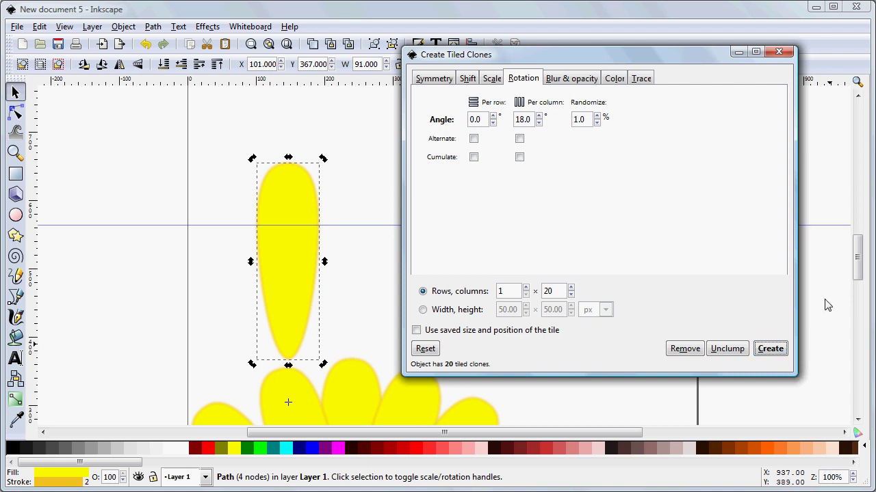
left_click(778, 53)
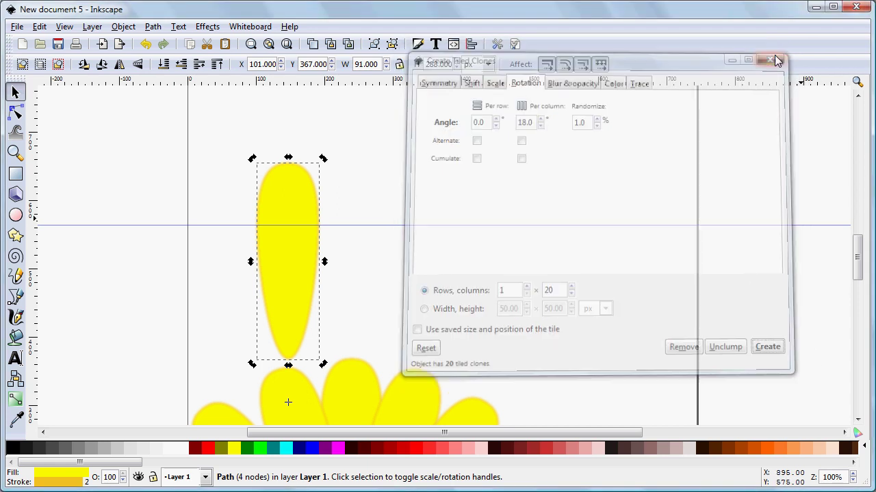
left_click(859, 374)
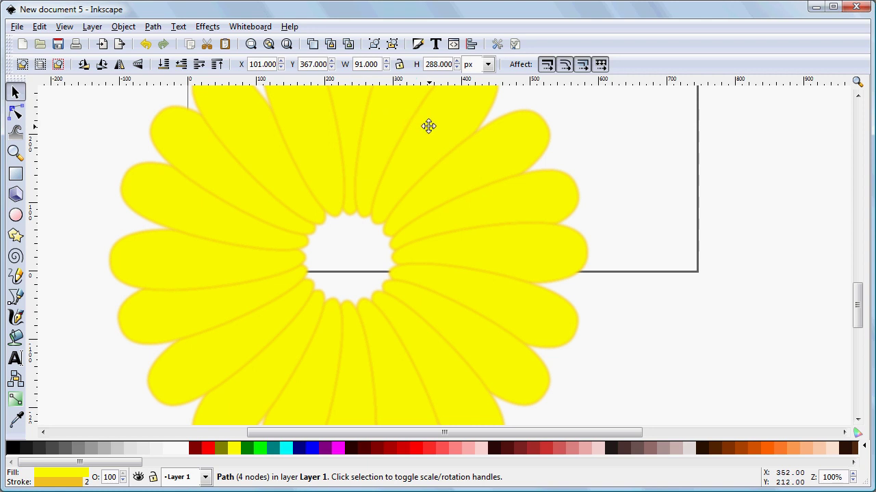
key("alt+d")
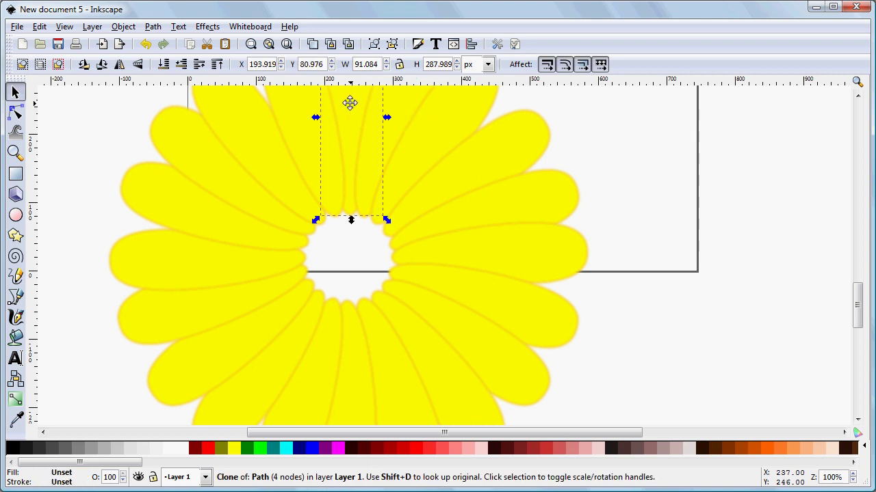
Raise ten selected petal clones to the top, then deselect them.
left_click(445, 117, "shift")
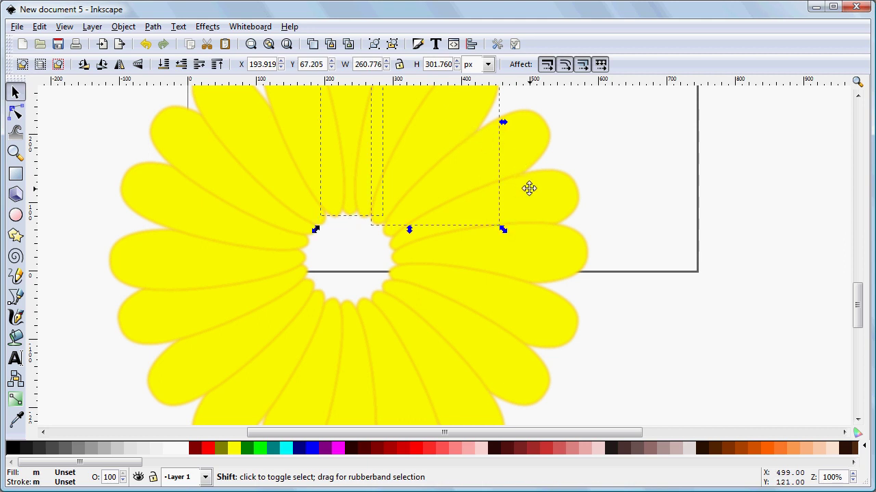
left_click(541, 280, "shift")
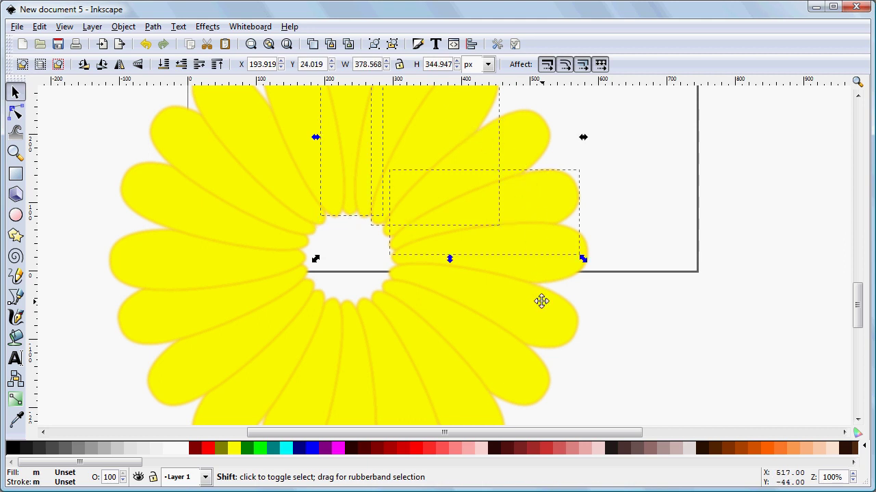
left_click(455, 411, "shift")
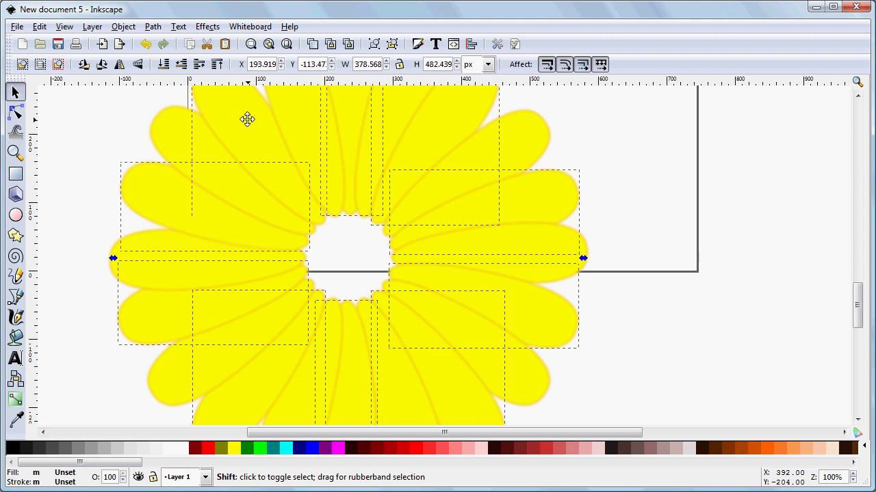
left_click(163, 64)
left_click(163, 64)
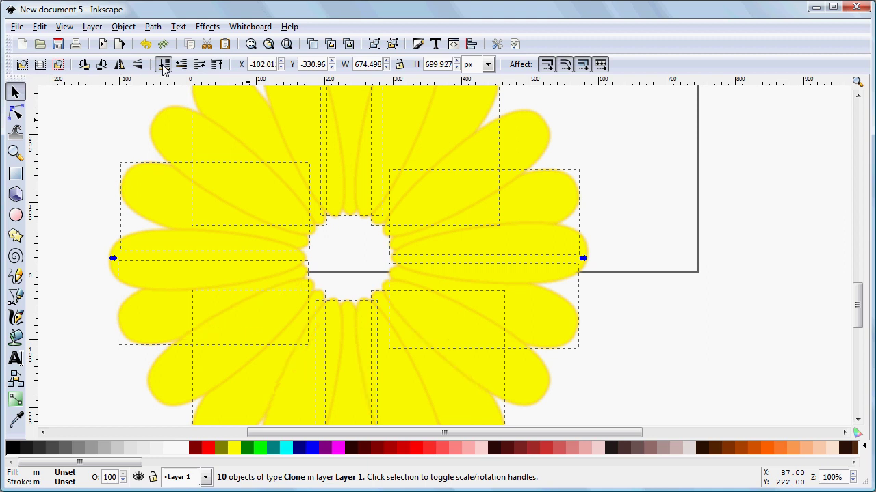
left_click(619, 141)
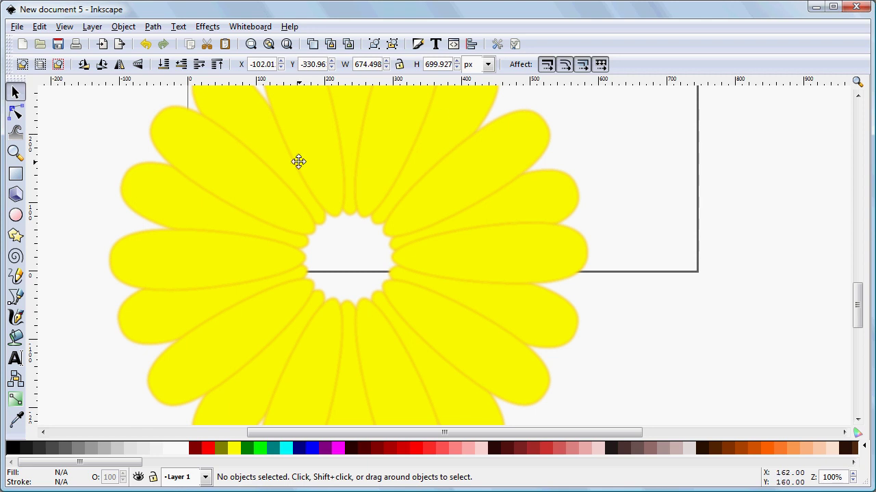
Zoom out to 71% to fit the daisy, then select petals and the stray top petal.
left_click(16, 154)
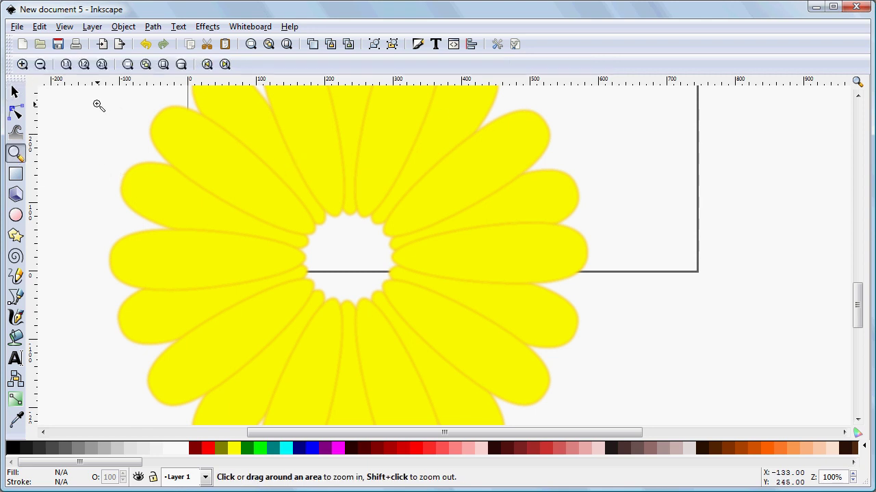
left_click(42, 65)
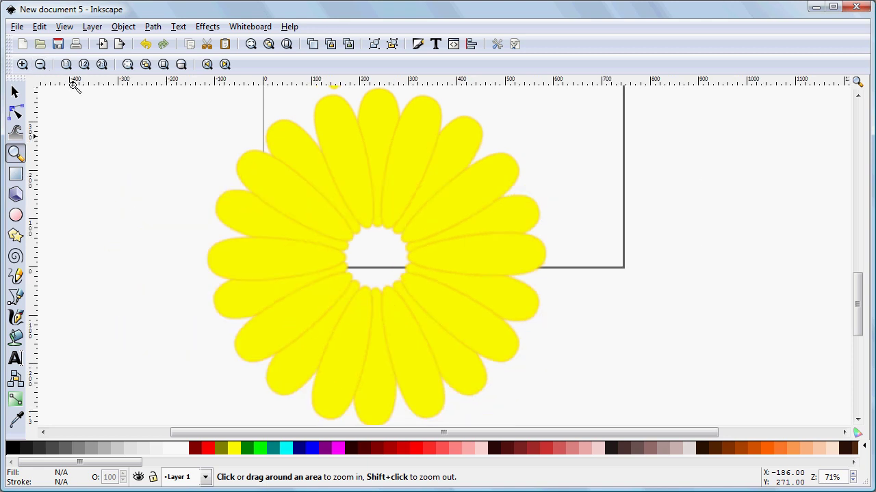
left_click(16, 93)
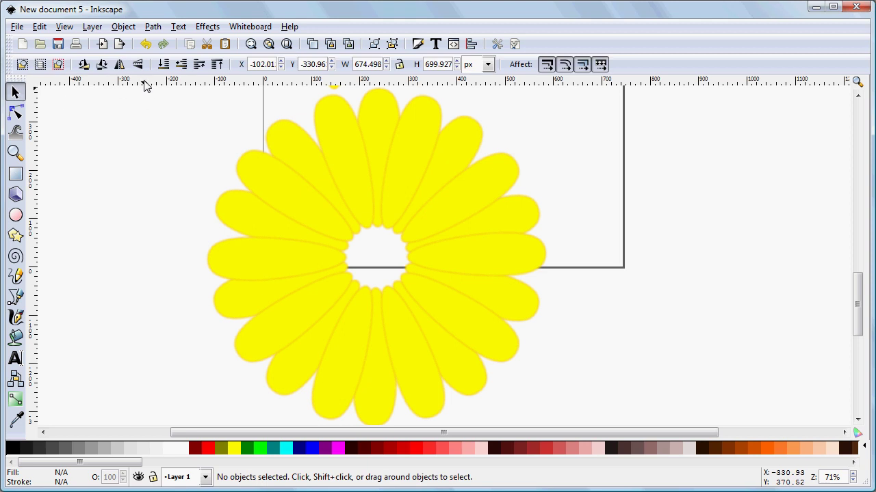
mouse_move(144, 90)
left_mouse_down()
mouse_move(393, 202)
mouse_move(537, 235)
mouse_move(600, 477)
mouse_move(629, 188)
left_mouse_up()
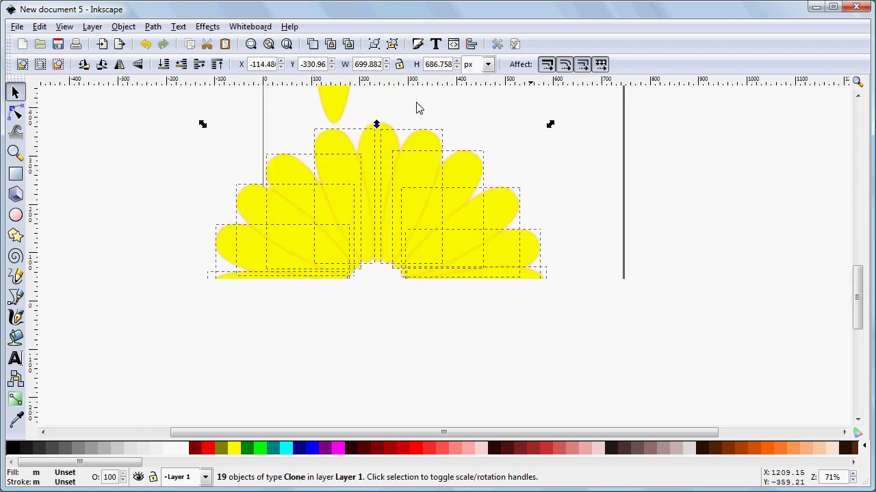
left_click(383, 124, "shift")
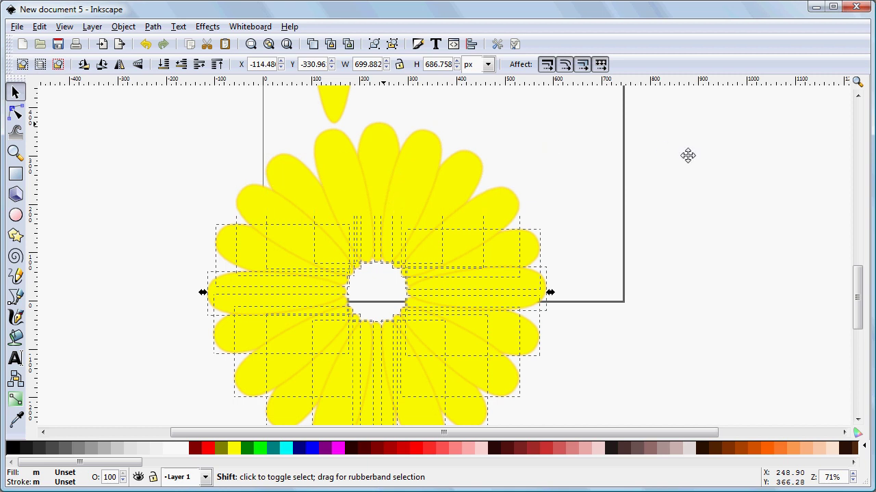
left_click(340, 107)
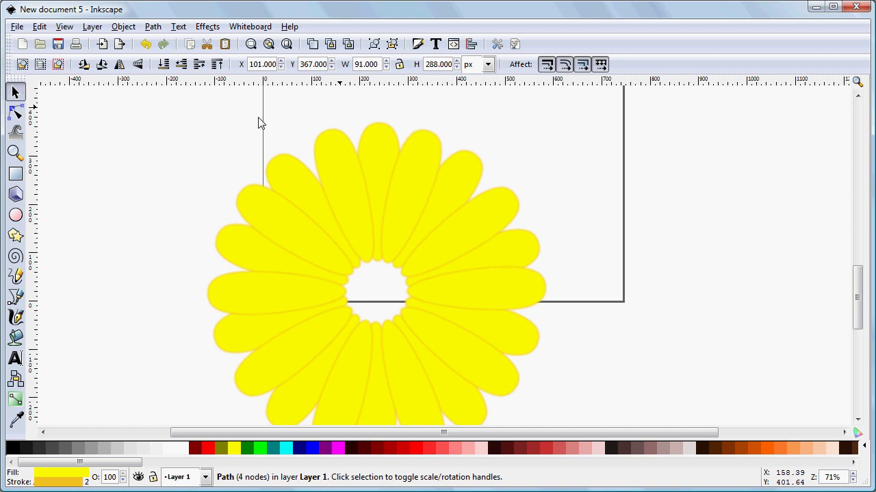
Draw a circle about 198.6 px across and move it over the flower's open centre.
left_click(88, 200)
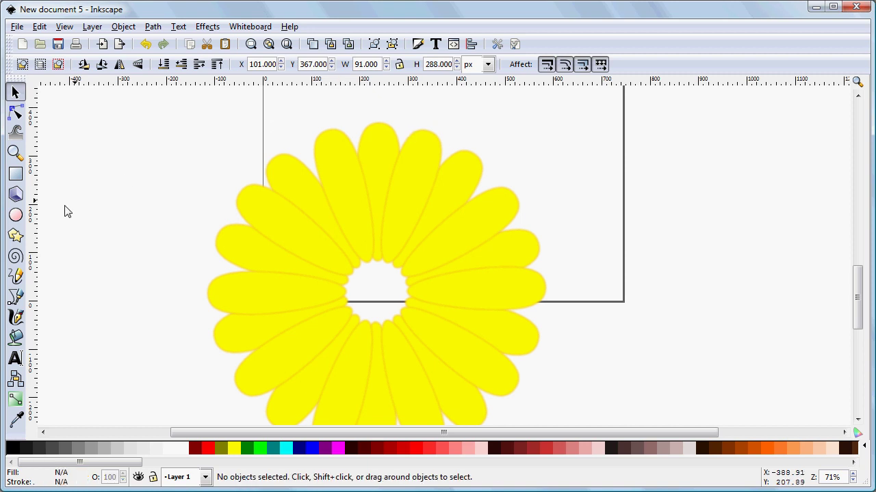
left_click(15, 215)
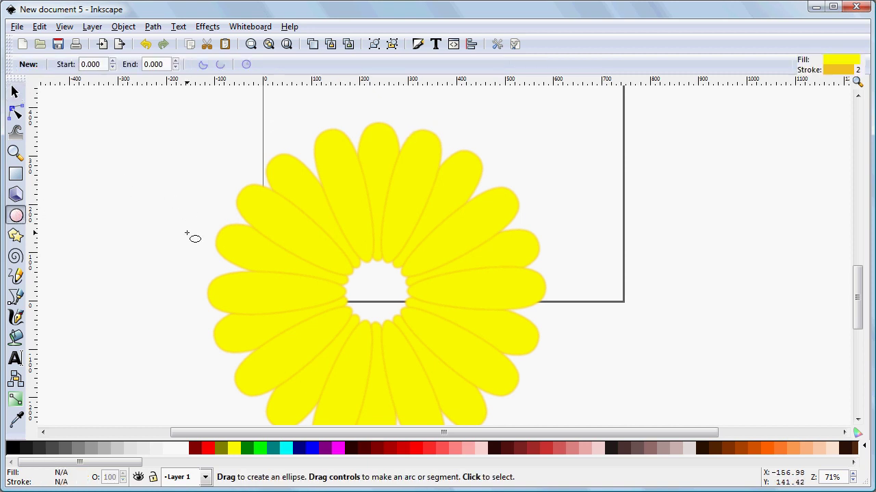
key("ctrl")
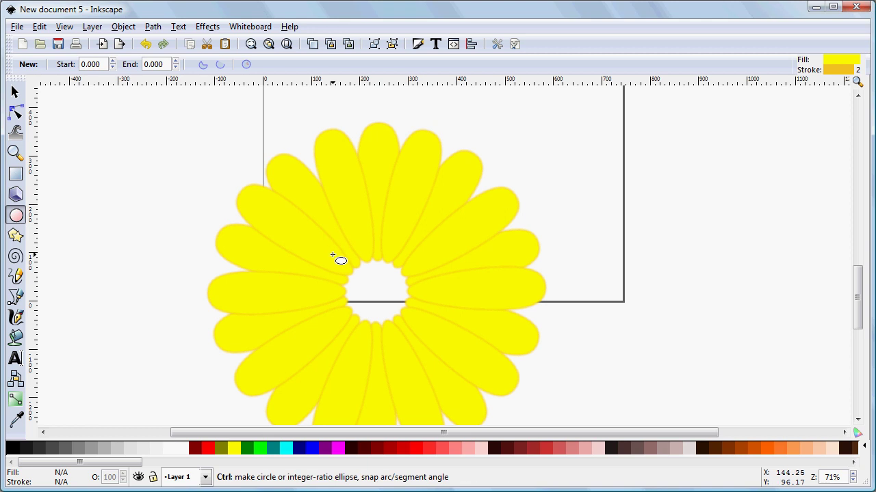
left_click_drag(335, 255, 429, 351)
left_click(15, 93)
left_click_drag(363, 298, 354, 277)
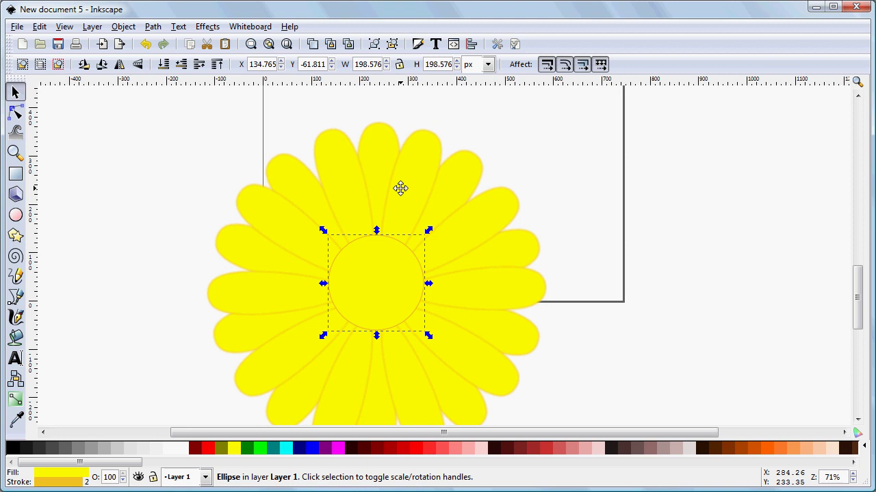
key("shift")
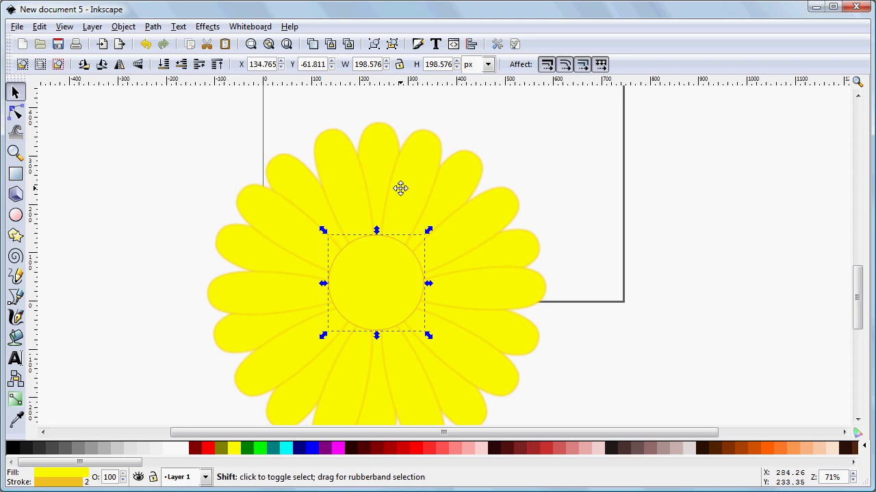
Center the circle and petal group on both axes with Align and Distribute, then reselect the circle.
left_click(400, 188, "shift")
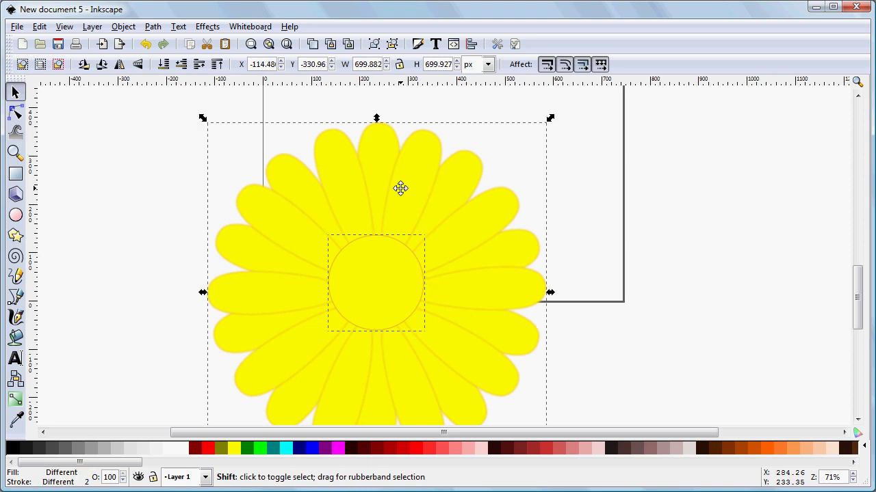
left_click(471, 43)
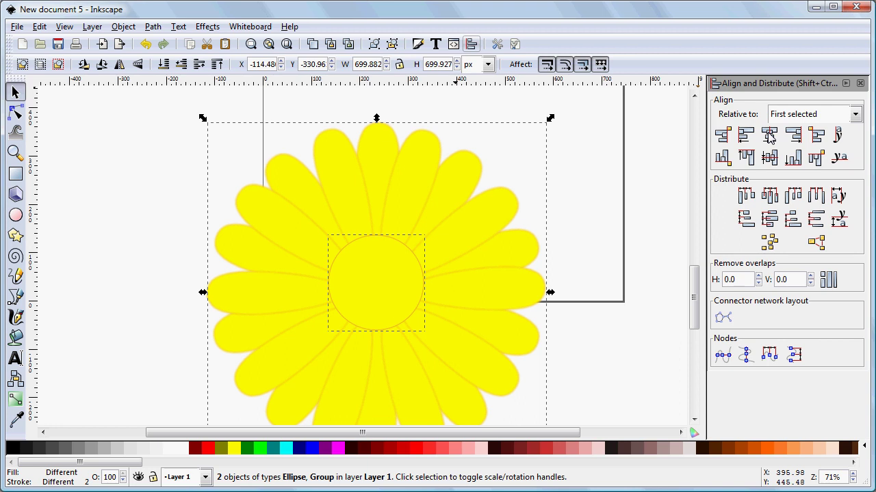
left_click(768, 158)
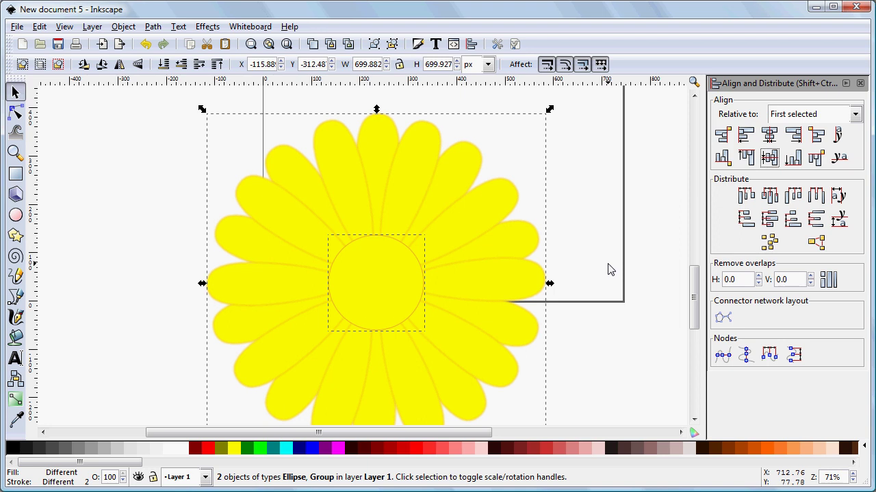
left_click(77, 197)
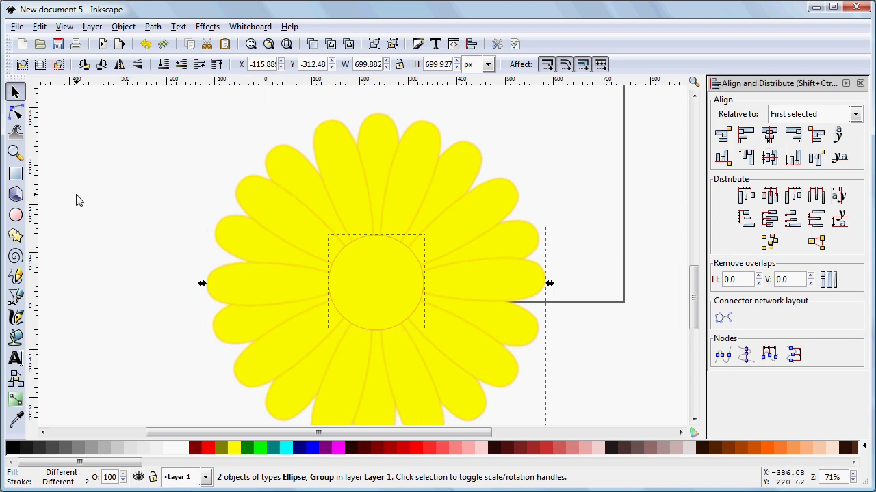
left_click(360, 280)
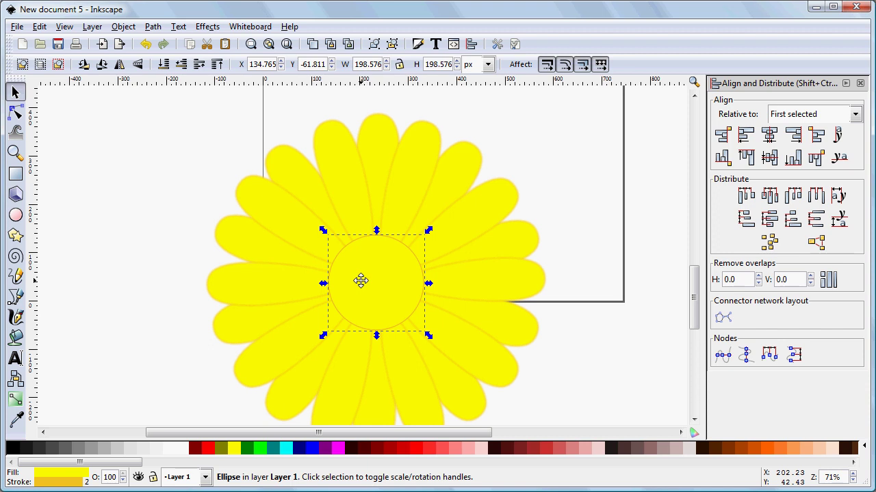
Give the centre circle a radial gradient fill using linearGradient6328.
key("ctrl")
key("ctrl+shift+f")
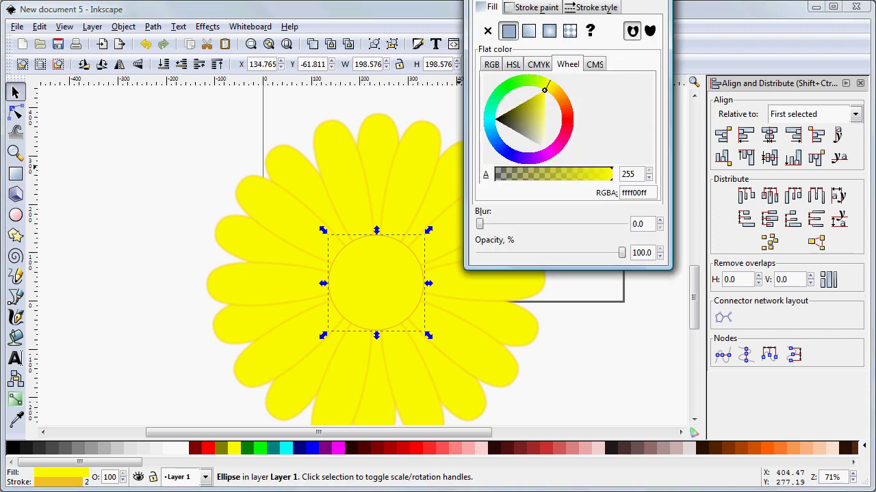
mouse_move(542, 0)
left_mouse_down()
mouse_move(597, 43)
mouse_move(621, 77)
left_mouse_up()
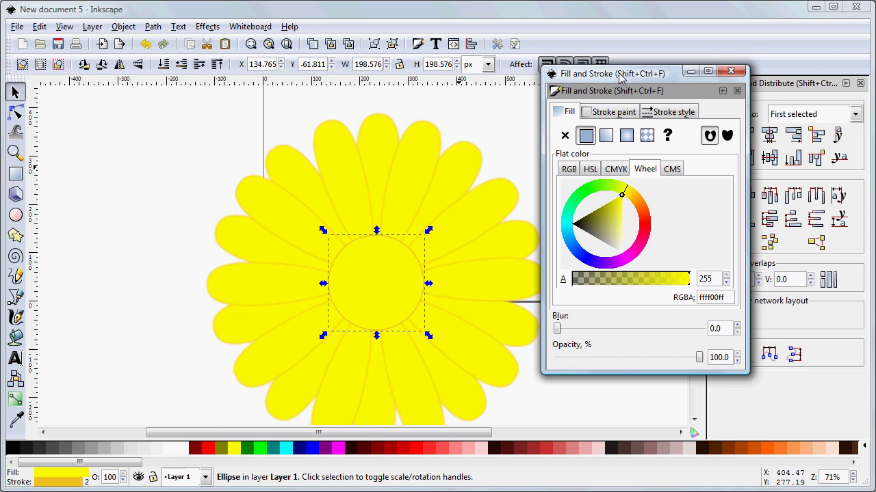
left_click(628, 135)
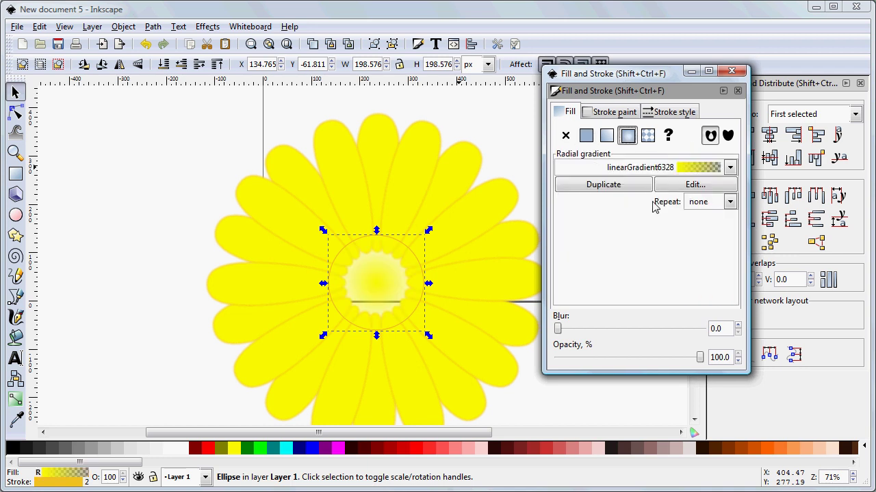
left_click(730, 169)
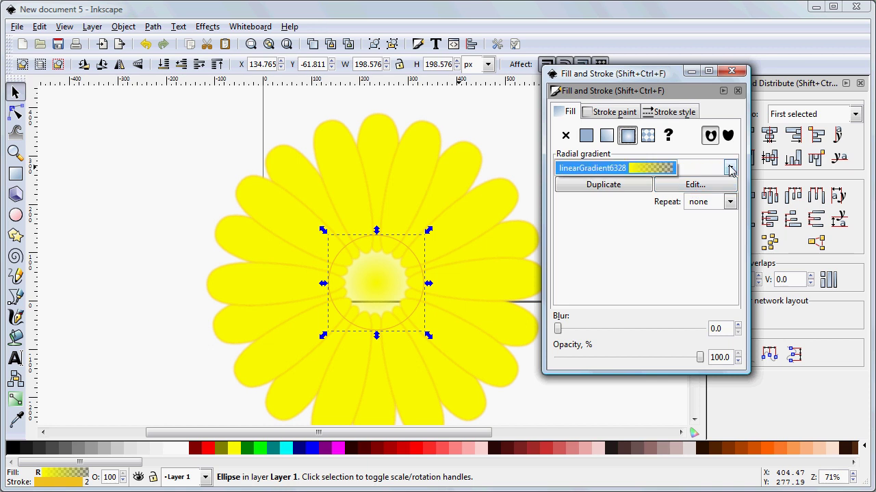
left_click(713, 186)
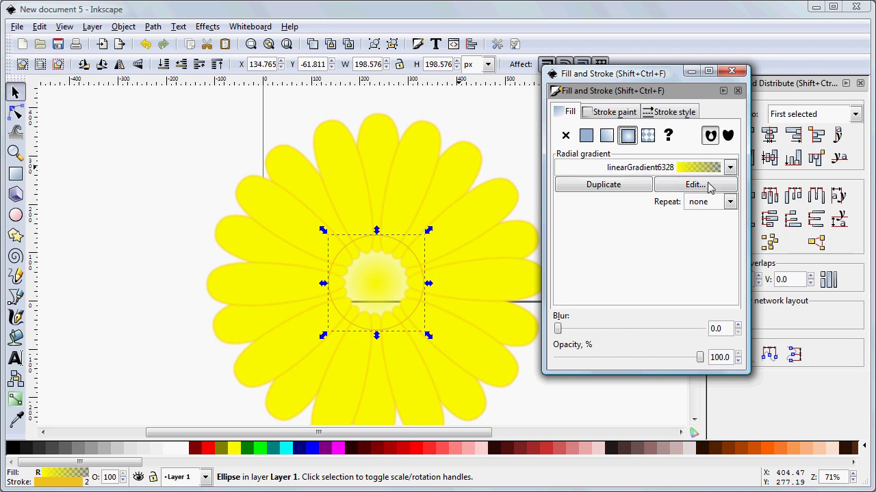
In the gradient editor, set the inner stop stop6330 to golden yellow e9b718.
left_click(667, 186)
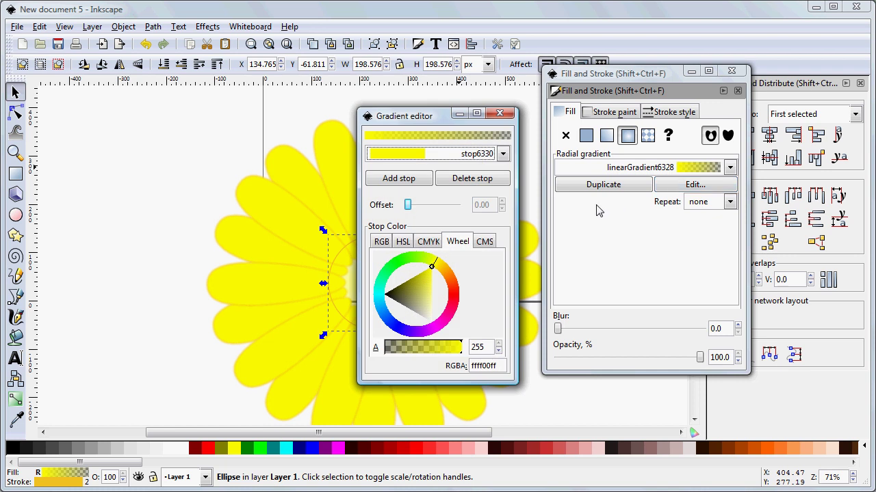
left_click_drag(440, 120, 549, 93)
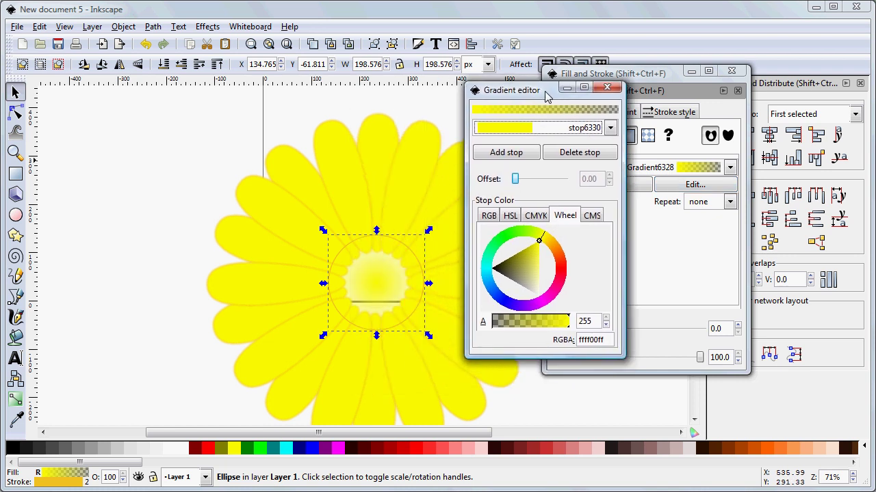
left_click(609, 128)
left_click(610, 131)
left_click(553, 246)
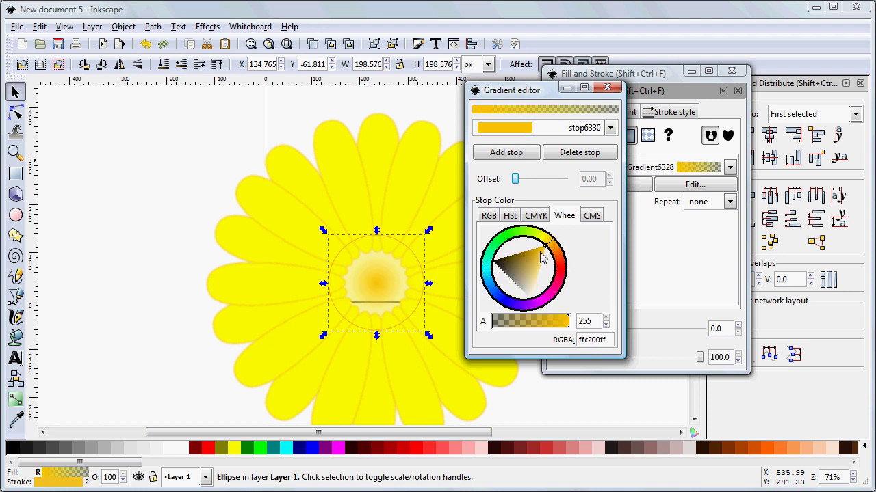
left_click(541, 252)
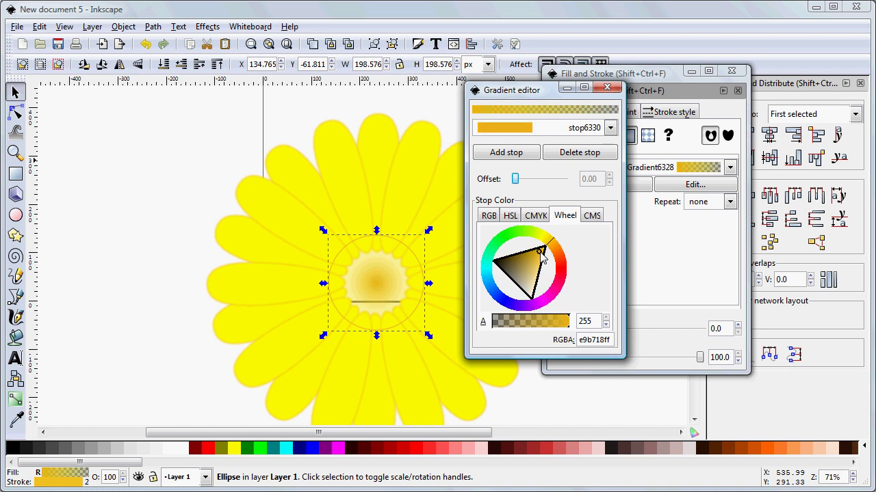
Set the outer stop stop6332 to orange ea8820 with alpha 255.
left_click(611, 128)
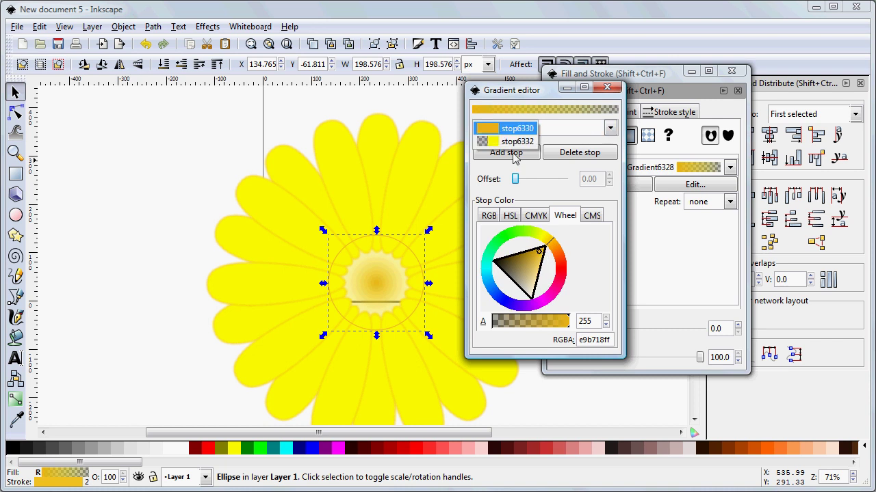
left_click(517, 143)
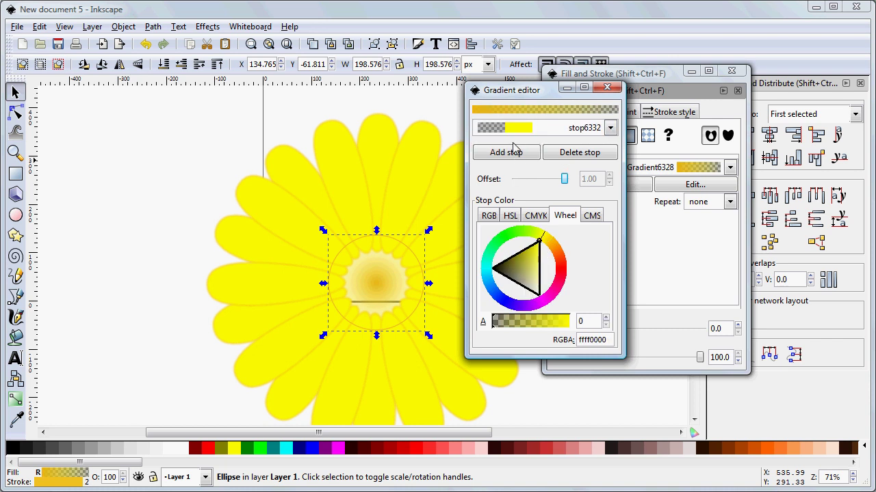
left_click(557, 252)
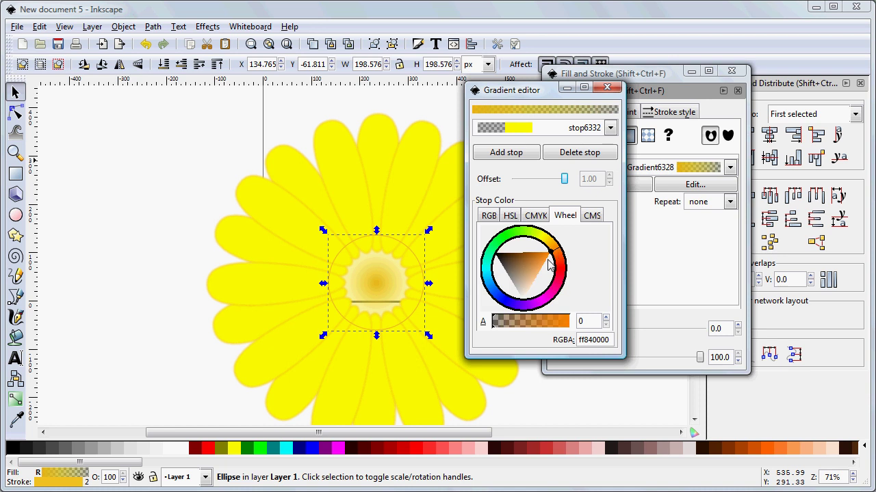
left_click(543, 258)
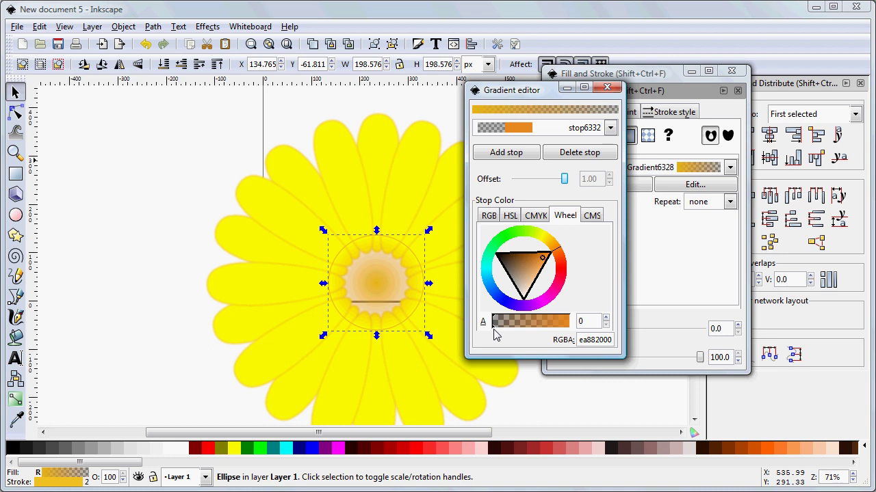
left_click_drag(497, 322, 573, 327)
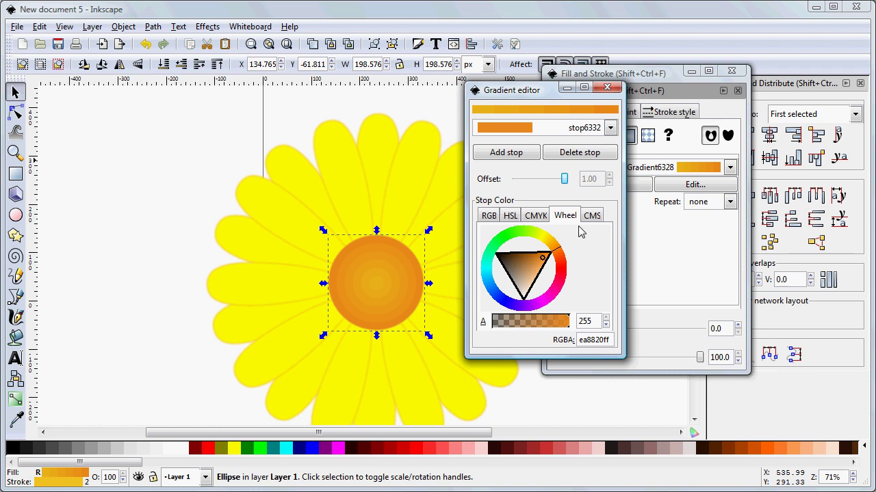
Close the gradient editor and apply a blur of 2 to the orange centre circle.
left_click(606, 89)
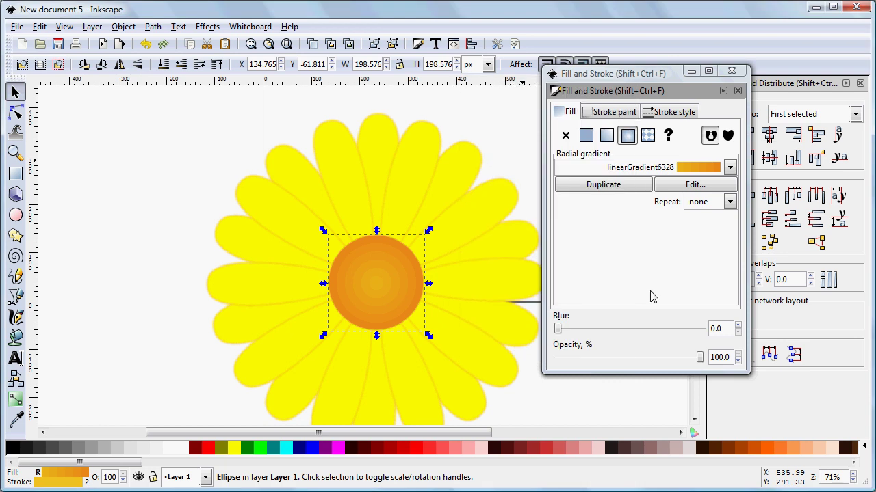
triple_click(715, 329)
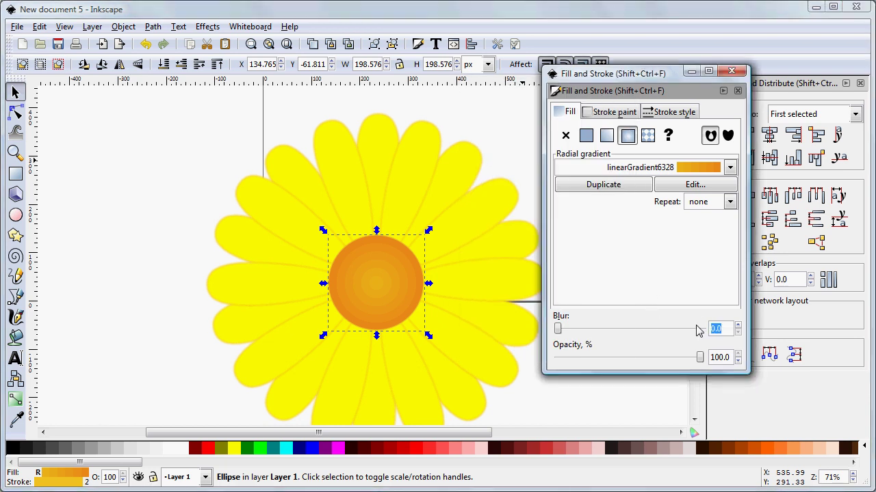
type("2")
left_click(152, 196)
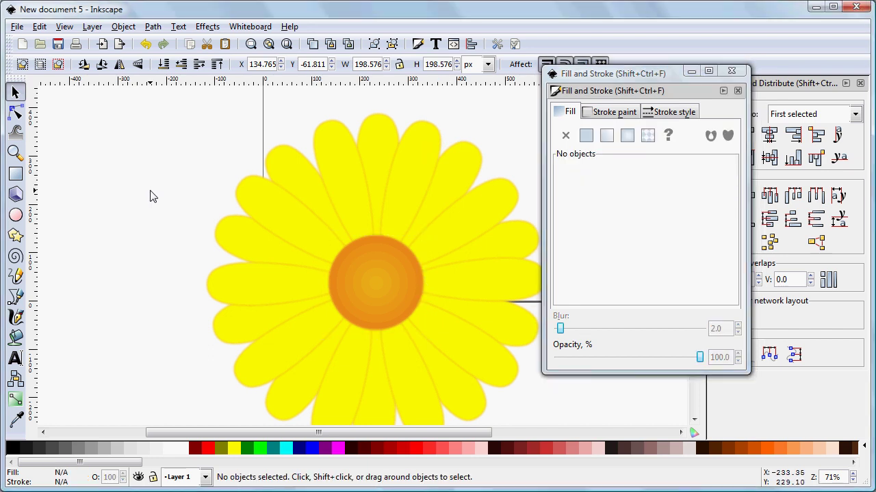